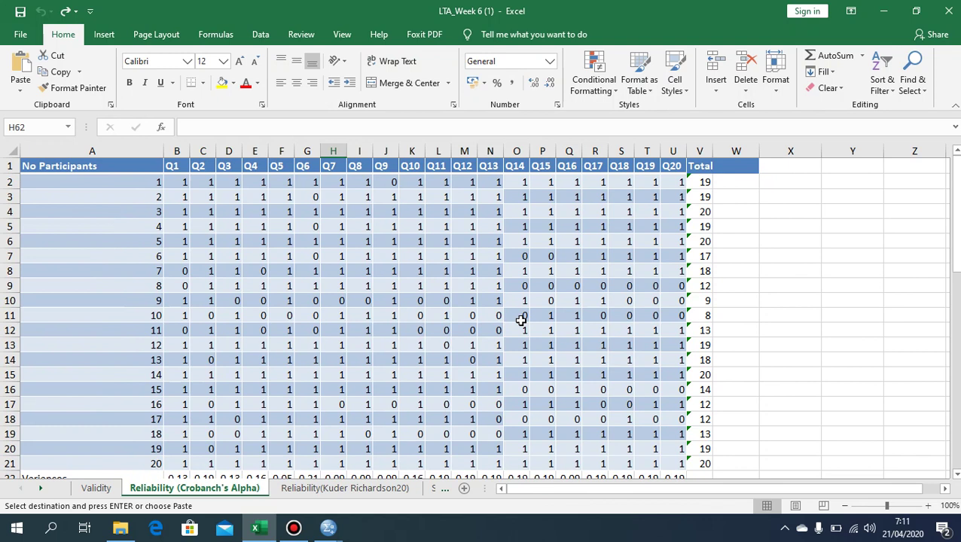
Step: Select cell B2, participant 1's Q1 score, on the Reliability (Crobanch's Alpha) sheet
{"action": "left_click", "coordinate": [182, 179]}
Step: Select and copy the B2:V21 block of Q1–Q20 scores and totals for all 20 participants
{"action": "key", "text": "shift+Right"}
{"action": "key", "text": "shift+Right"}
{"action": "key", "text": "shift+Right"}
{"action": "key", "text": "shift+Right"}
{"action": "key", "text": "shift+Right"}
{"action": "key", "text": "shift+Right"}
{"action": "key", "text": "shift+Right"}
{"action": "key", "text": "shift+Right"}
{"action": "key", "text": "shift+Right"}
{"action": "key", "text": "shift+Right"}
{"action": "key", "text": "shift+Right"}
{"action": "key", "text": "shift+Right"}
{"action": "key", "text": "shift+Right"}
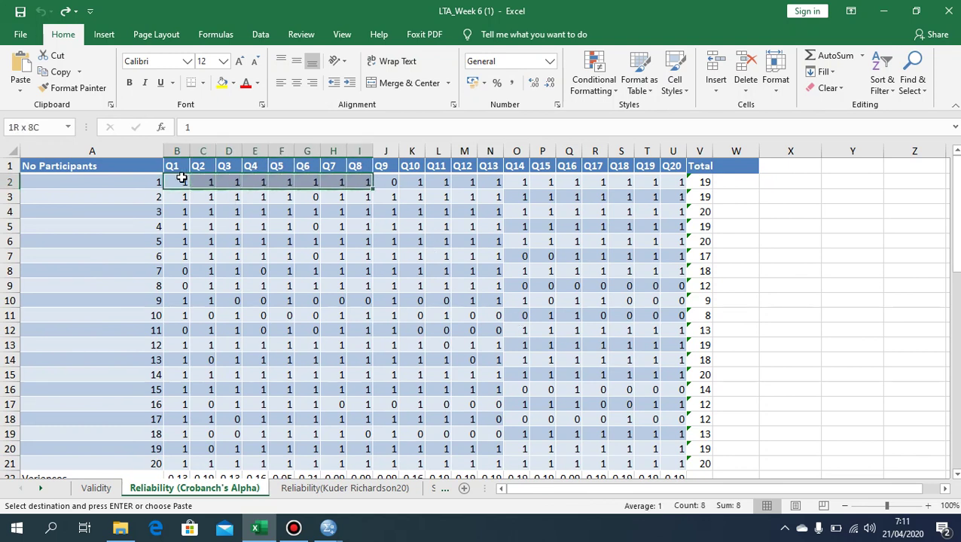
{"action": "key", "text": "shift+Right"}
{"action": "key", "text": "shift+Right"}
{"action": "key", "text": "shift+Right"}
{"action": "key", "text": "shift+Right"}
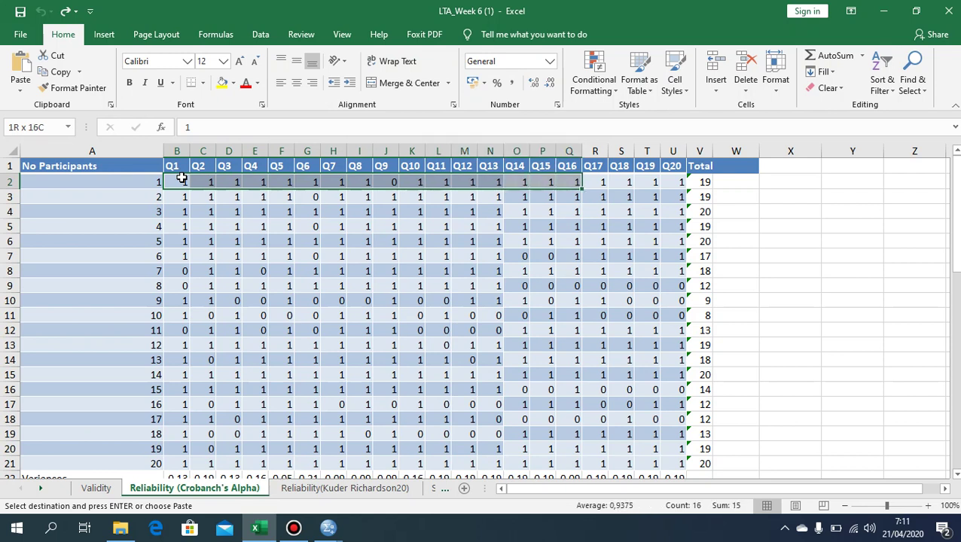
{"action": "key", "text": "shift+Right"}
{"action": "key", "text": "shift+Right"}
{"action": "key", "text": "shift+Right"}
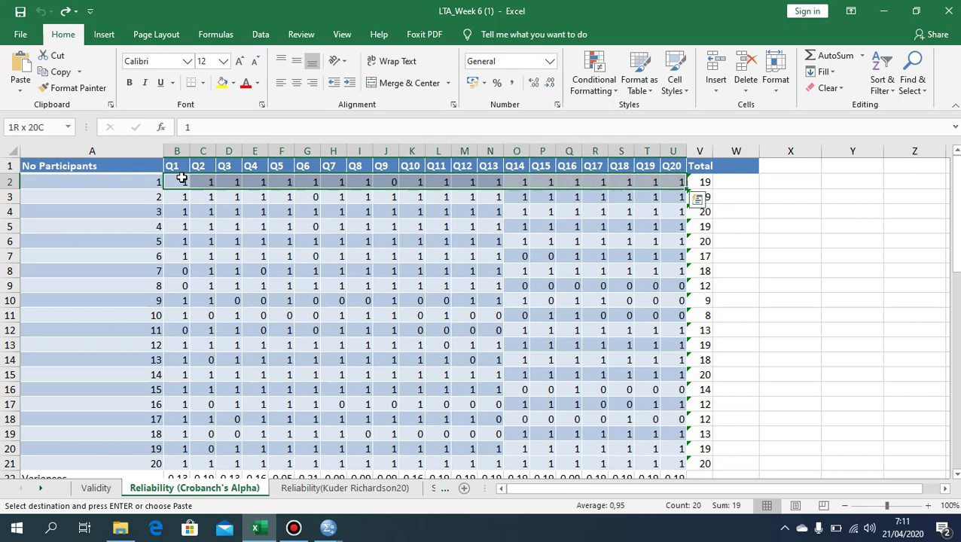
{"action": "key", "text": "shift+Down"}
{"action": "key", "text": "shift+Down"}
{"action": "key", "text": "shift+Down"}
{"action": "key", "text": "shift+Down"}
{"action": "key", "text": "shift+Down"}
{"action": "key", "text": "shift+Down"}
{"action": "key", "text": "shift+Down"}
{"action": "key", "text": "shift+Down"}
{"action": "key", "text": "shift+Down"}
{"action": "key", "text": "shift+Down"}
{"action": "key", "text": "shift+Down"}
{"action": "key", "text": "shift+Down"}
{"action": "key", "text": "shift+Down"}
{"action": "key", "text": "shift+Down"}
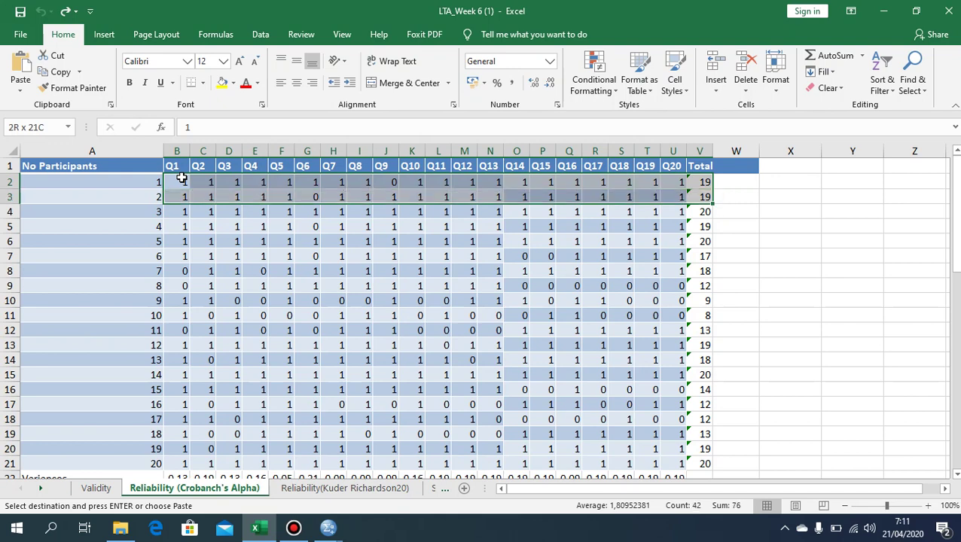
{"action": "key", "text": "shift+Down"}
{"action": "key", "text": "shift+Down"}
{"action": "key", "text": "shift+Down"}
{"action": "key", "text": "shift+Down"}
{"action": "key", "text": "shift+Down"}
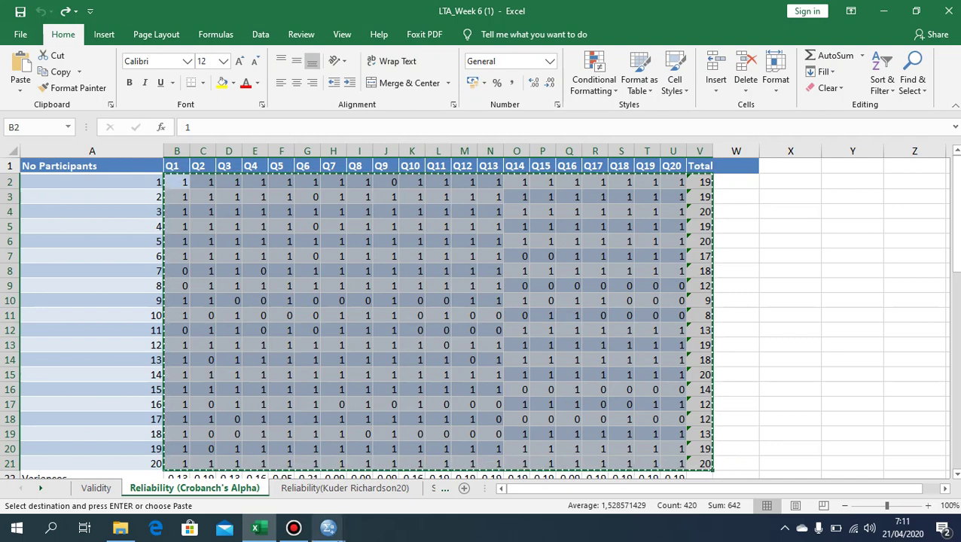
Step: Paste the scores into the Untitled1 SPSS data editor and view the resulting VAR00001–VAR00021 variables
{"action": "mouse_move", "coordinate": [327, 528]}
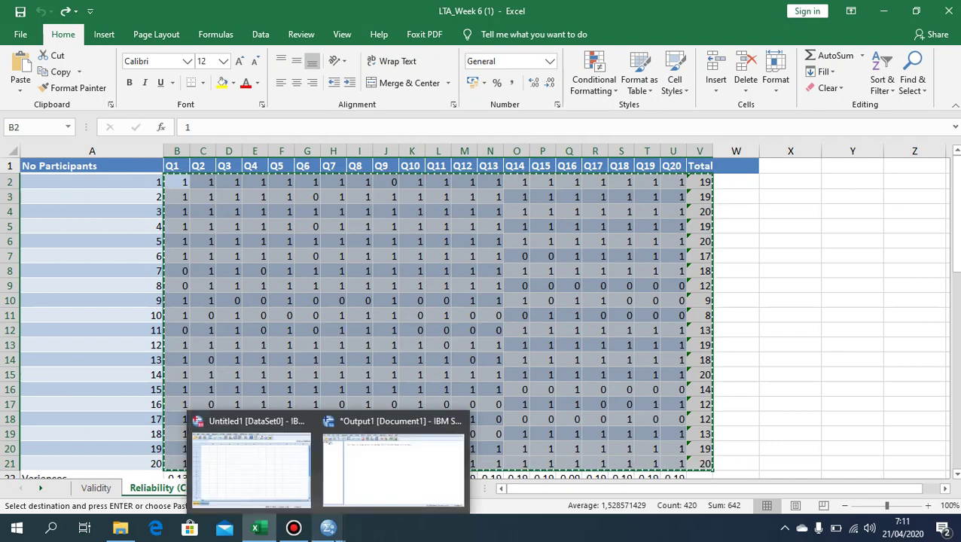
{"action": "left_click", "coordinate": [261, 454]}
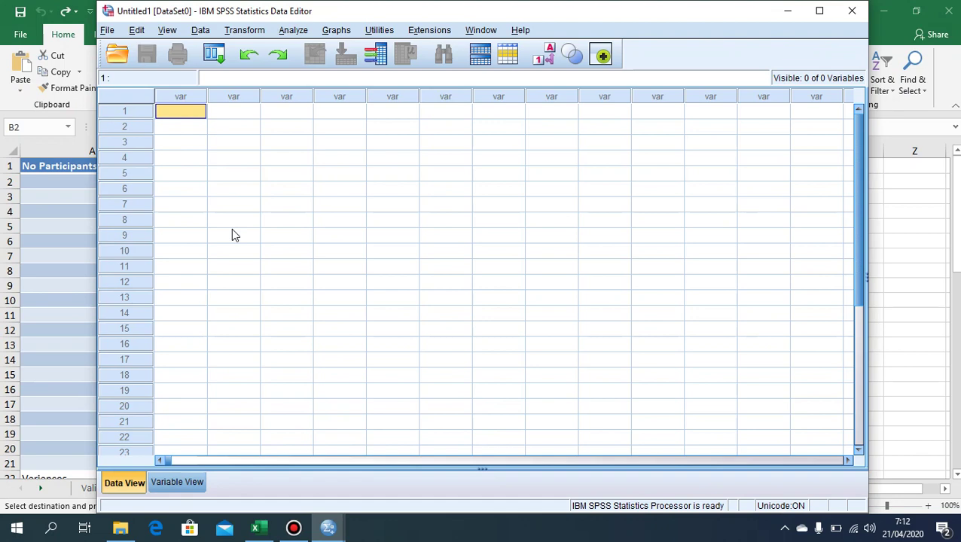
{"action": "key", "text": "ctrl+v"}
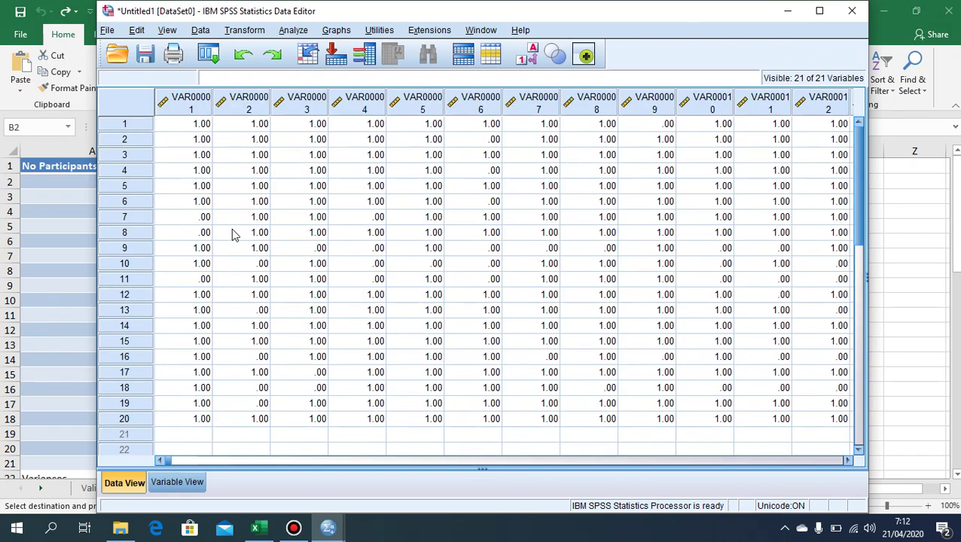
{"action": "left_click", "coordinate": [193, 484]}
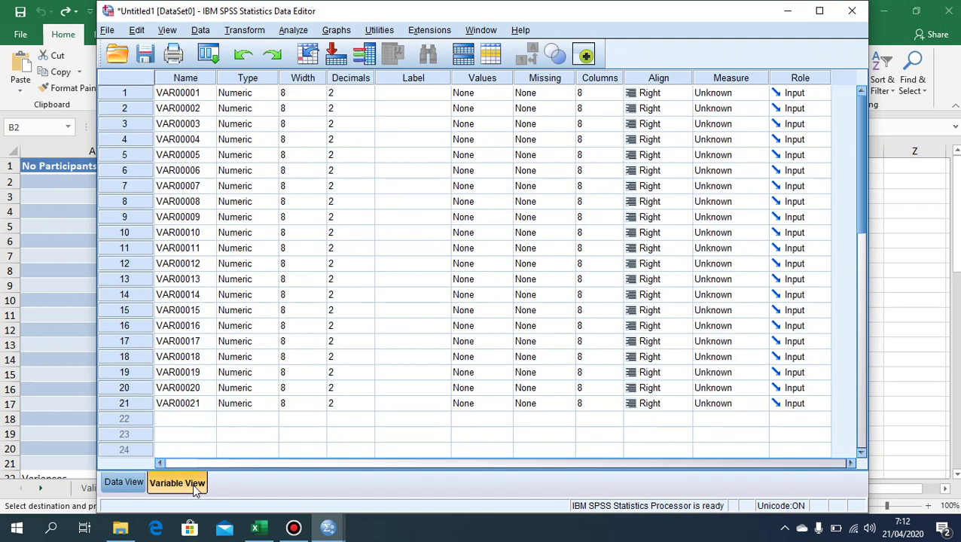
Step: Replace 'VAR000' with 'Q' in all variable names, giving Q01–Q21
{"action": "left_click", "coordinate": [195, 95]}
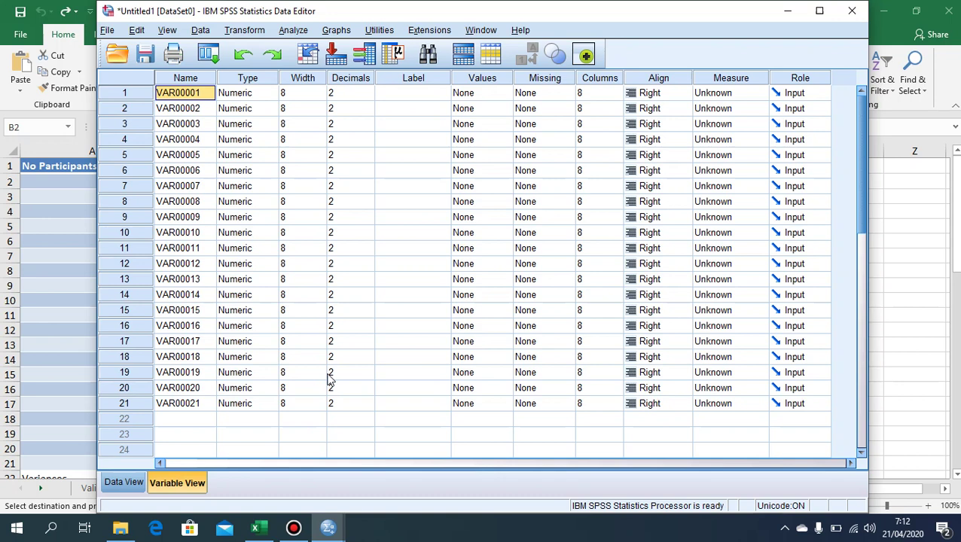
{"action": "key", "text": "ctrl+f"}
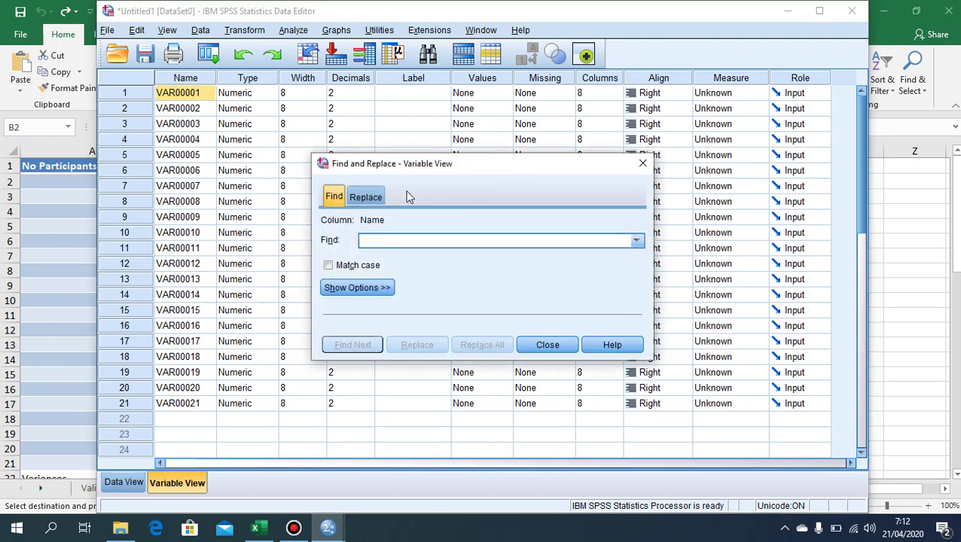
{"action": "left_click", "coordinate": [378, 196]}
{"action": "type", "text": "V"}
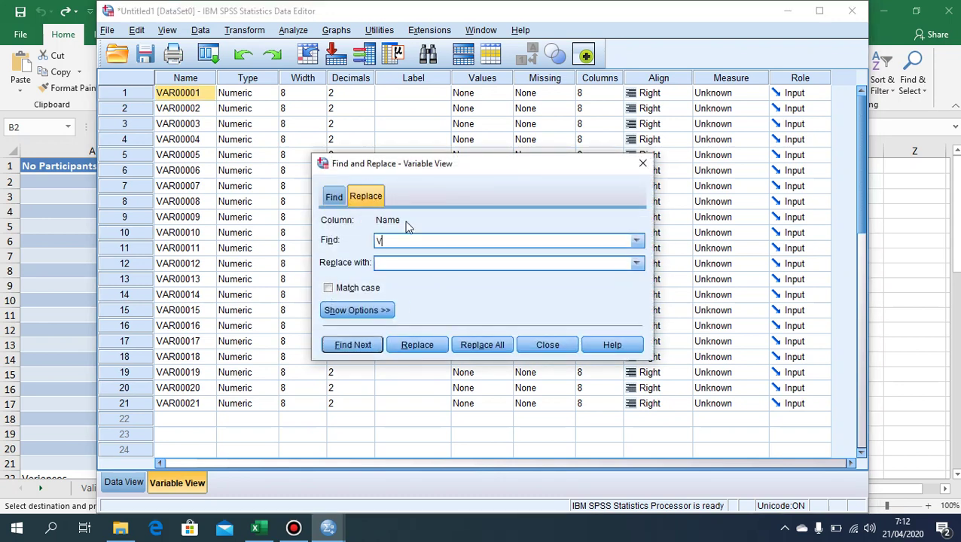
{"action": "type", "text": "AR000"}
{"action": "left_click", "coordinate": [391, 261]}
{"action": "type", "text": "Q"}
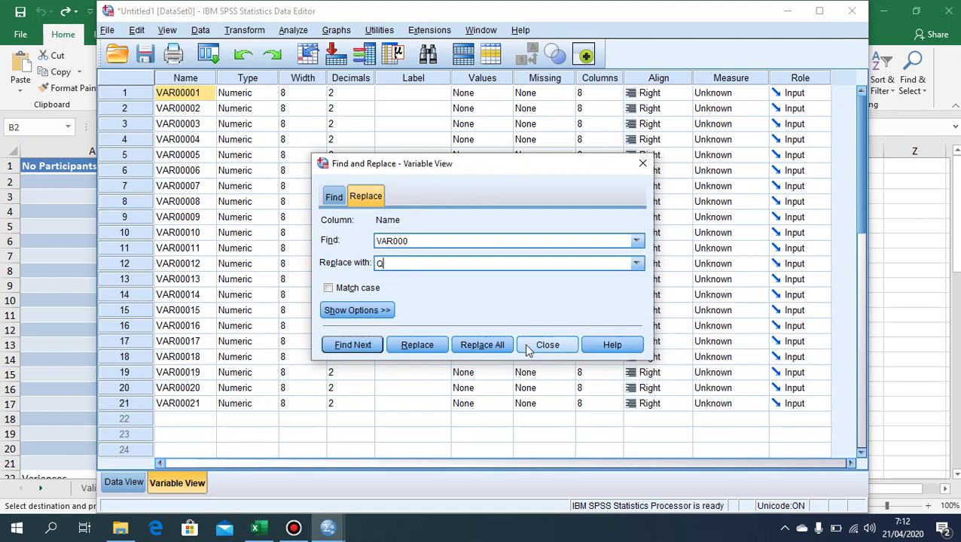
{"action": "left_click", "coordinate": [495, 348]}
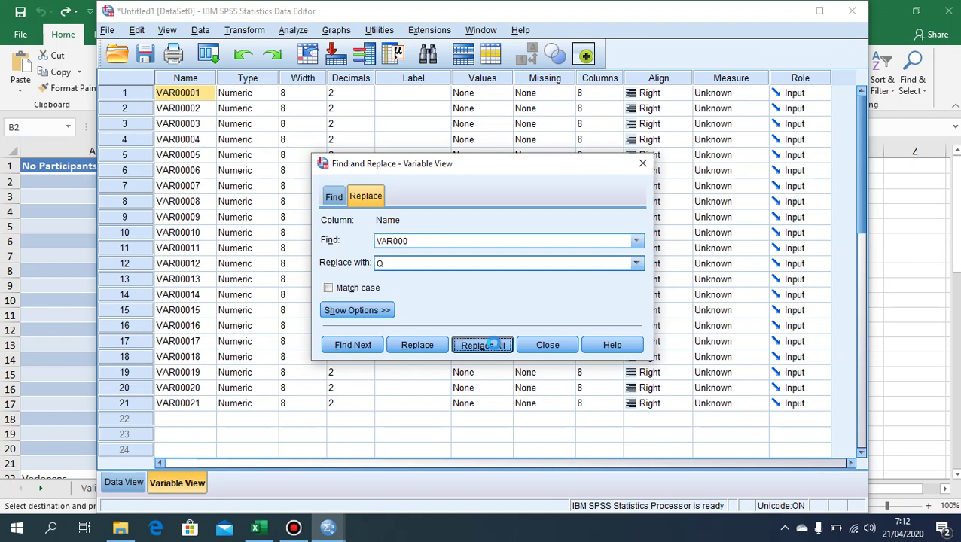
{"action": "left_click", "coordinate": [564, 347]}
Step: Rename variable Q21 to 'total' and return to the Data View
{"action": "left_click", "coordinate": [183, 405]}
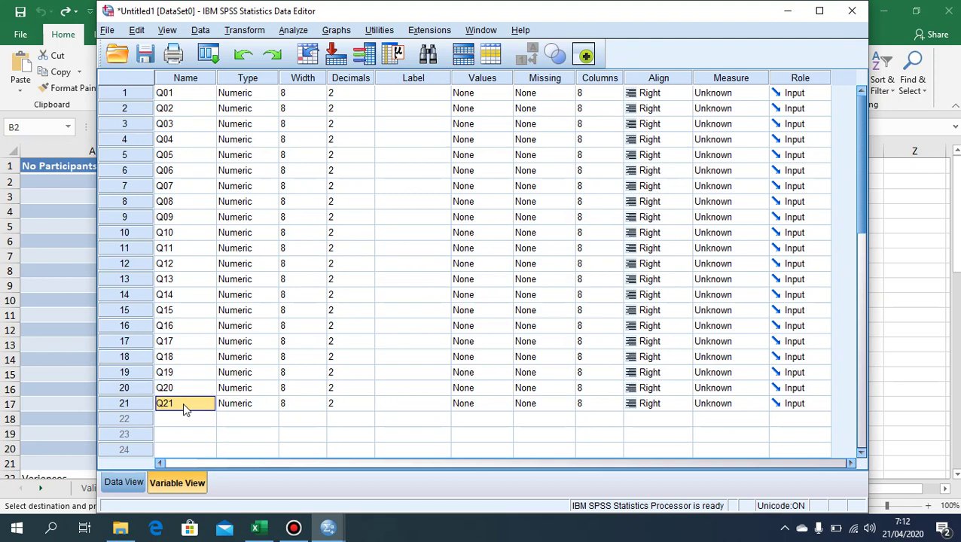
{"action": "right_click", "coordinate": [182, 403]}
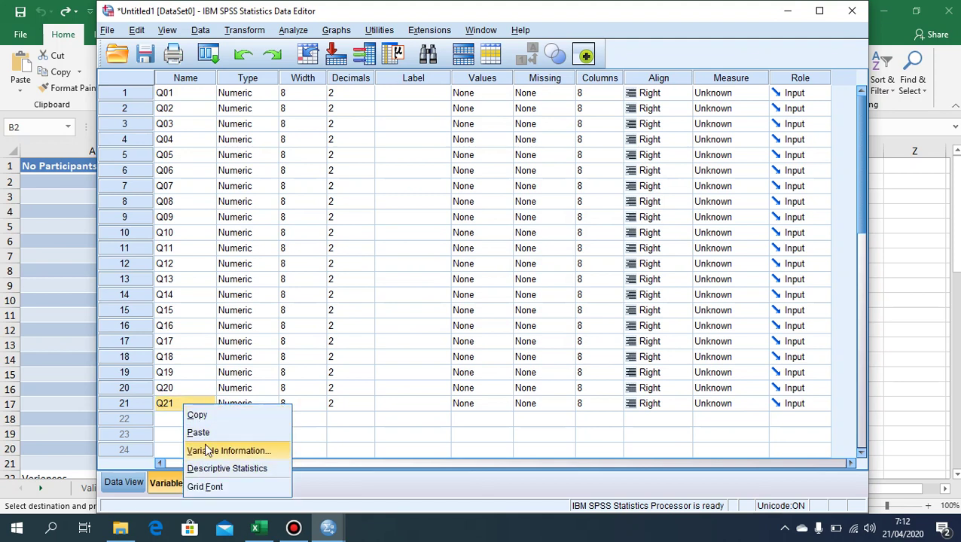
{"action": "left_click", "coordinate": [178, 407]}
{"action": "double_click", "coordinate": [177, 404]}
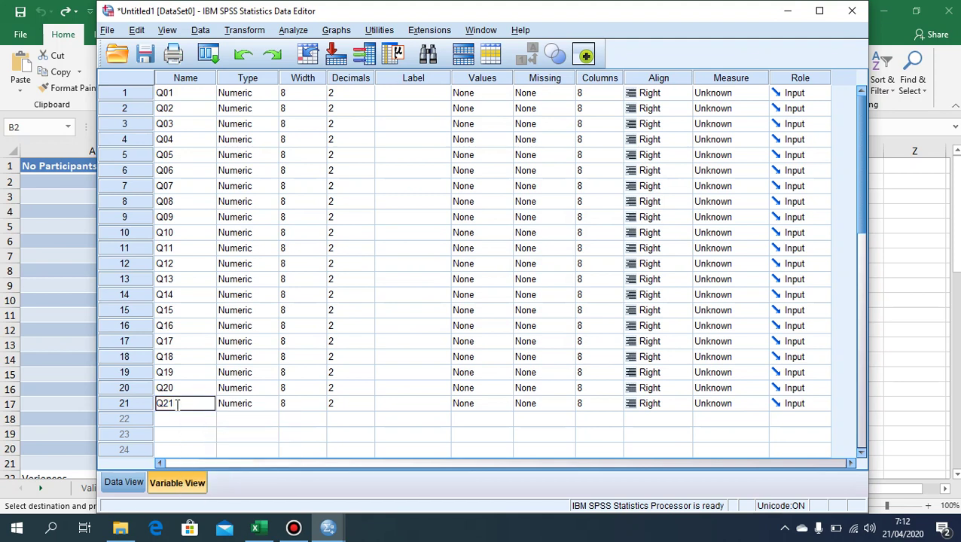
{"action": "double_click", "coordinate": [178, 405]}
{"action": "type", "text": "total"}
{"action": "key", "text": "Return"}
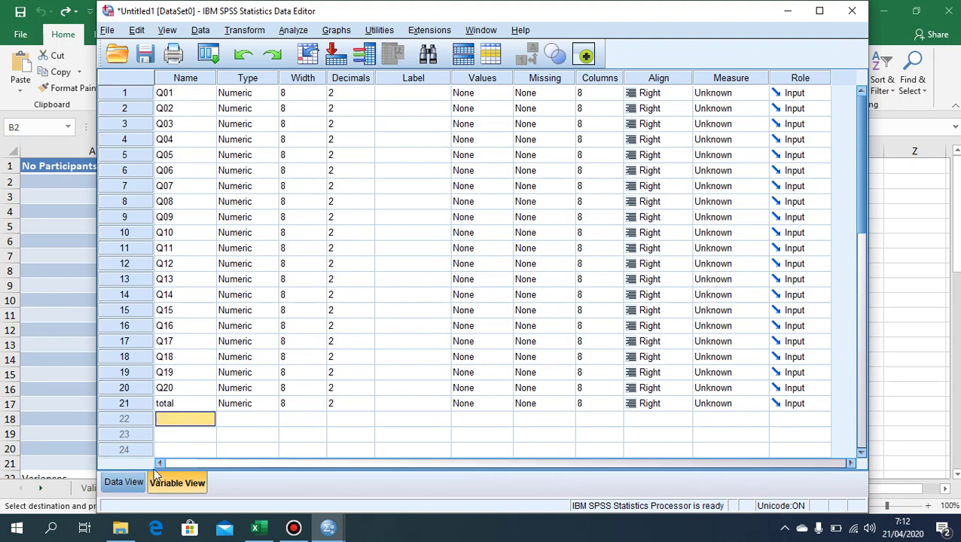
{"action": "left_click", "coordinate": [122, 483]}
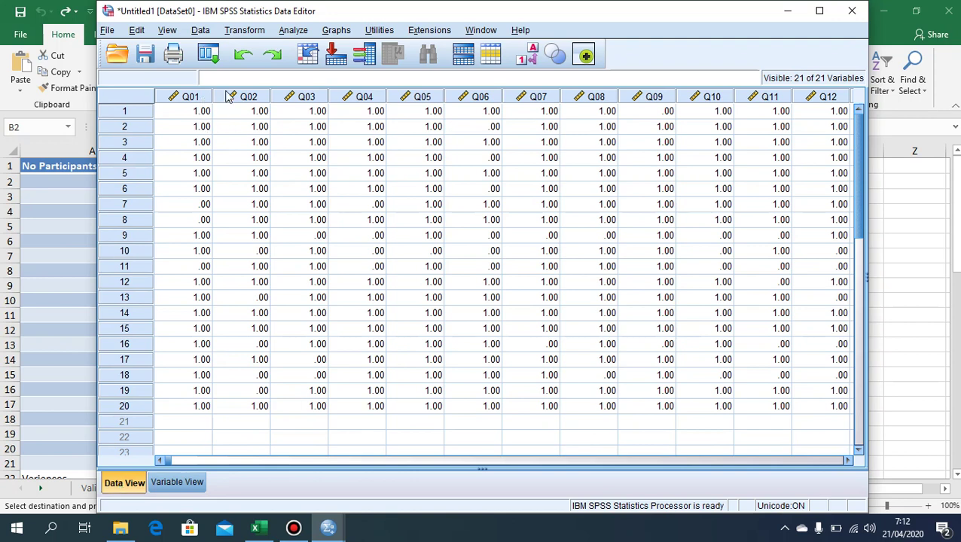
{"action": "left_click", "coordinate": [257, 526]}
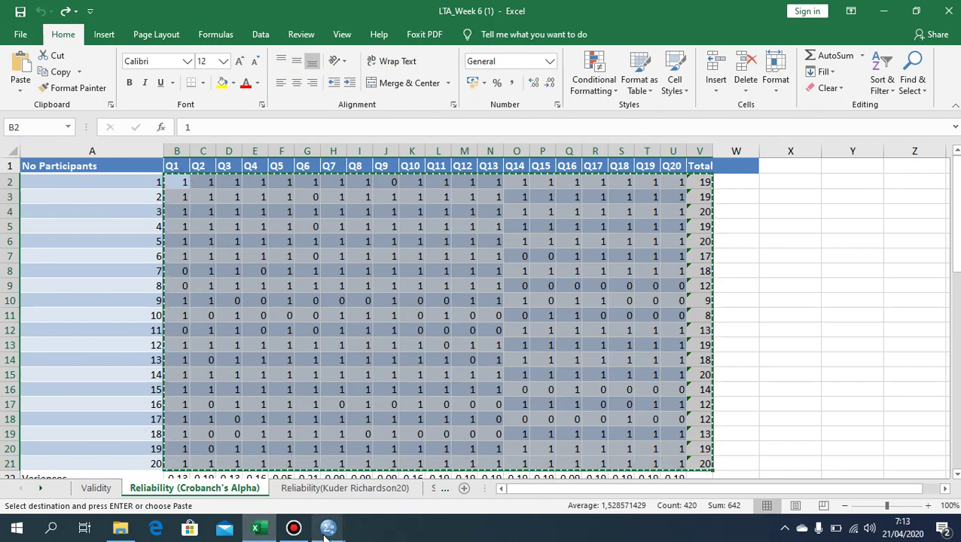
Step: Bring the SPSS data editor forward and show Analyze > Scale options, including Reliability Analysis
{"action": "mouse_move", "coordinate": [327, 528]}
{"action": "left_click", "coordinate": [271, 482]}
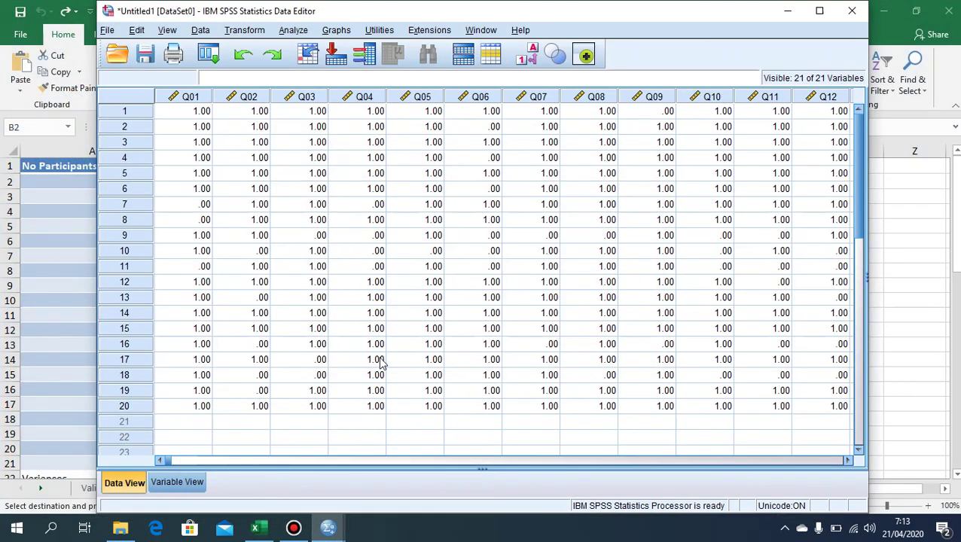
{"action": "left_click", "coordinate": [301, 30]}
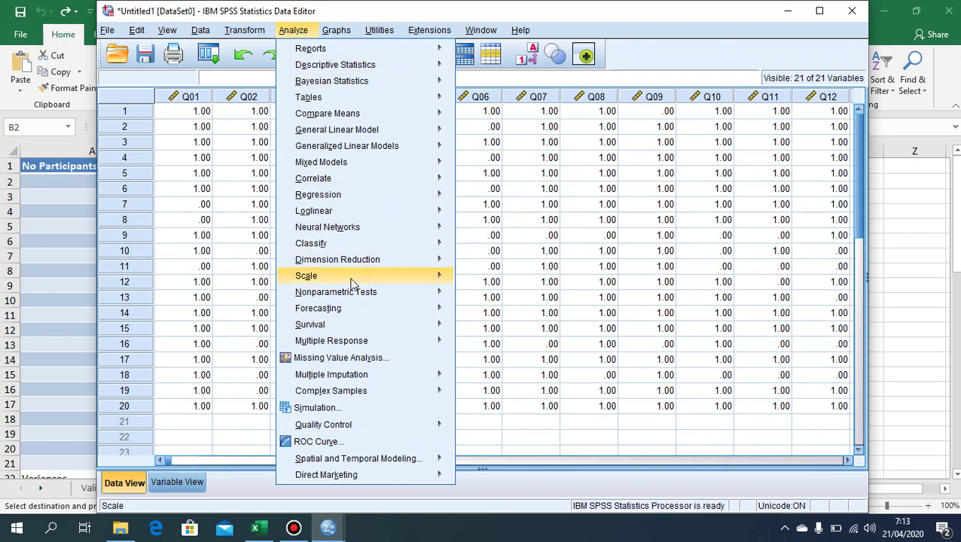
{"action": "mouse_move", "coordinate": [351, 280]}
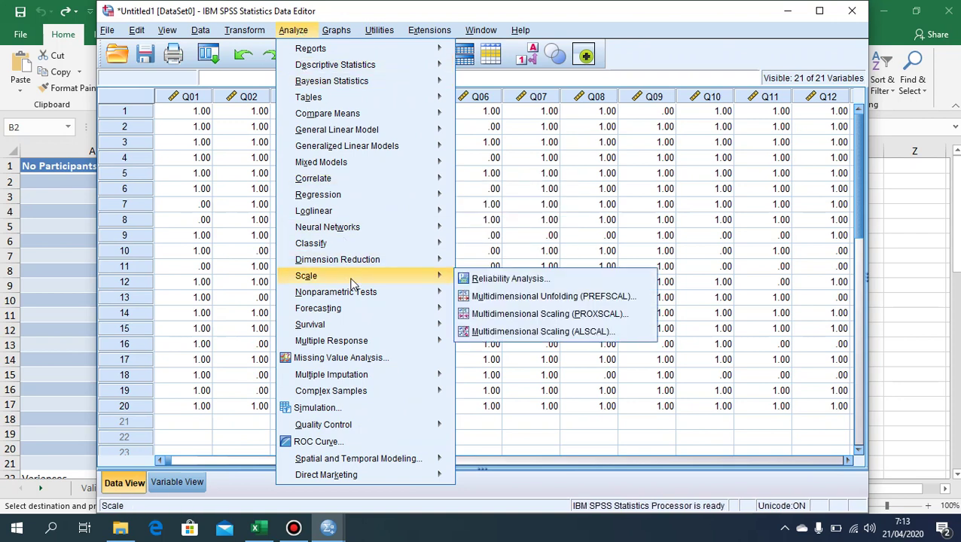
Step: Set up a Reliability Analysis with Q01–Q20 as items under the Alpha model
{"action": "left_click", "coordinate": [543, 278]}
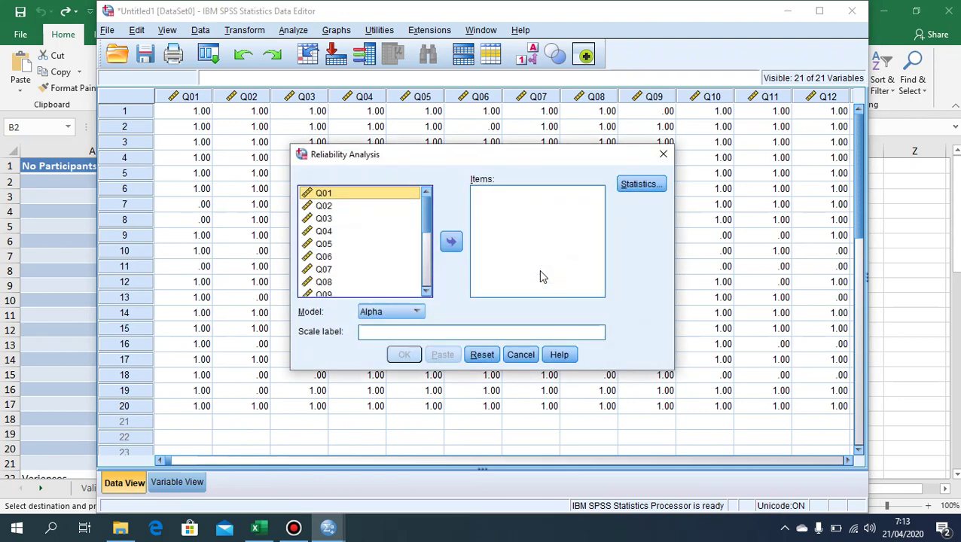
{"action": "key", "text": "shift+Down"}
{"action": "key", "text": "shift+Down"}
{"action": "key", "text": "shift+Down"}
{"action": "key", "text": "shift+Down"}
{"action": "key", "text": "shift+Down"}
{"action": "key", "text": "shift+Down"}
{"action": "key", "text": "shift+Down"}
{"action": "key", "text": "shift+Down"}
{"action": "key", "text": "shift+Down"}
{"action": "key", "text": "shift+Down"}
{"action": "key", "text": "shift+Down"}
{"action": "key", "text": "shift+Down"}
{"action": "key", "text": "shift+Down"}
{"action": "key", "text": "shift+Down"}
{"action": "key", "text": "shift+Down"}
{"action": "key", "text": "shift+Down"}
{"action": "key", "text": "shift+Down"}
{"action": "key", "text": "shift+Down"}
{"action": "key", "text": "shift+Down"}
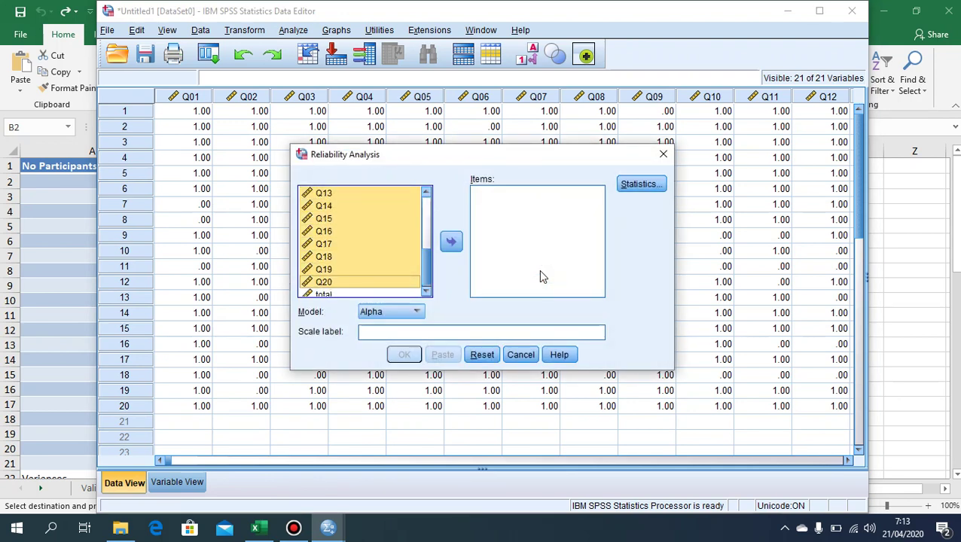
{"action": "left_click", "coordinate": [450, 244]}
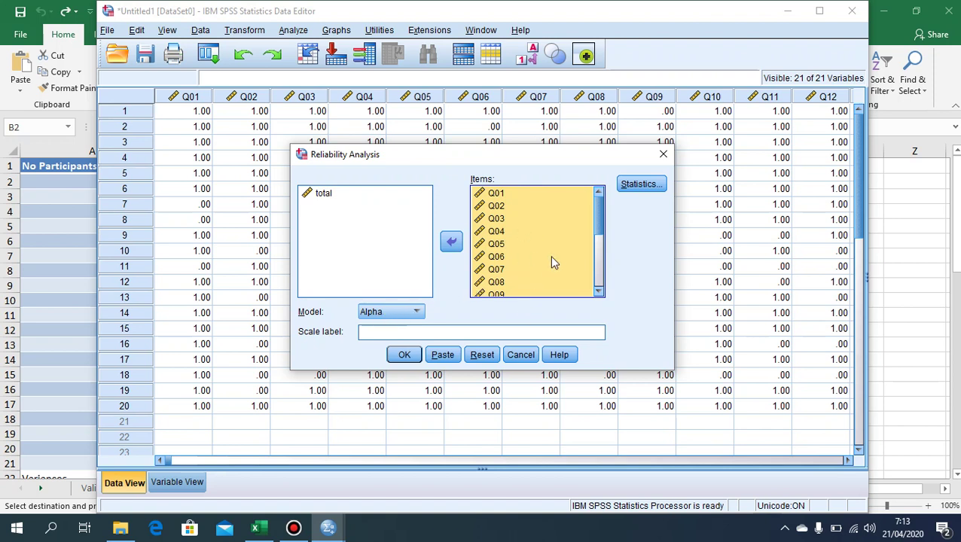
{"action": "left_click", "coordinate": [600, 293]}
{"action": "left_click_drag", "start_coordinate": [600, 296], "coordinate": [600, 296]}
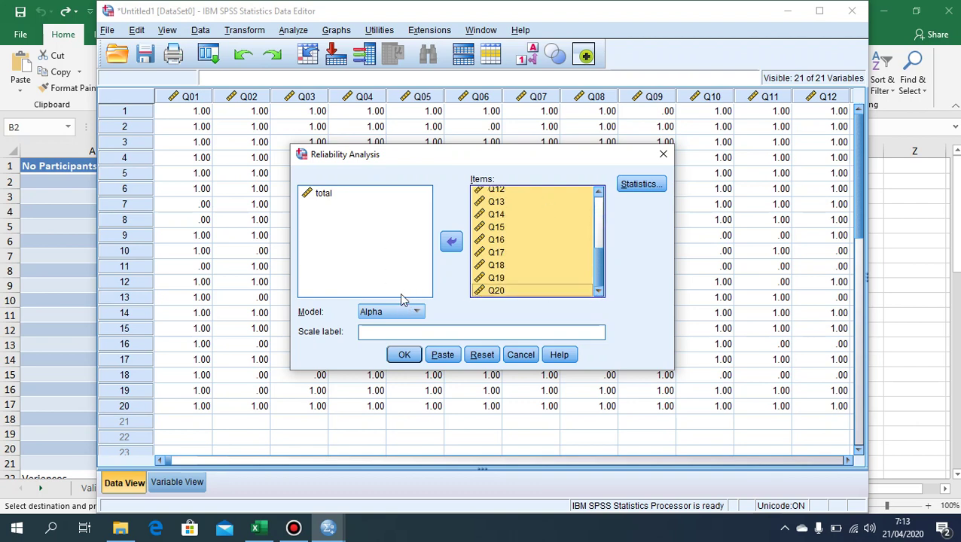
{"action": "left_click", "coordinate": [648, 188]}
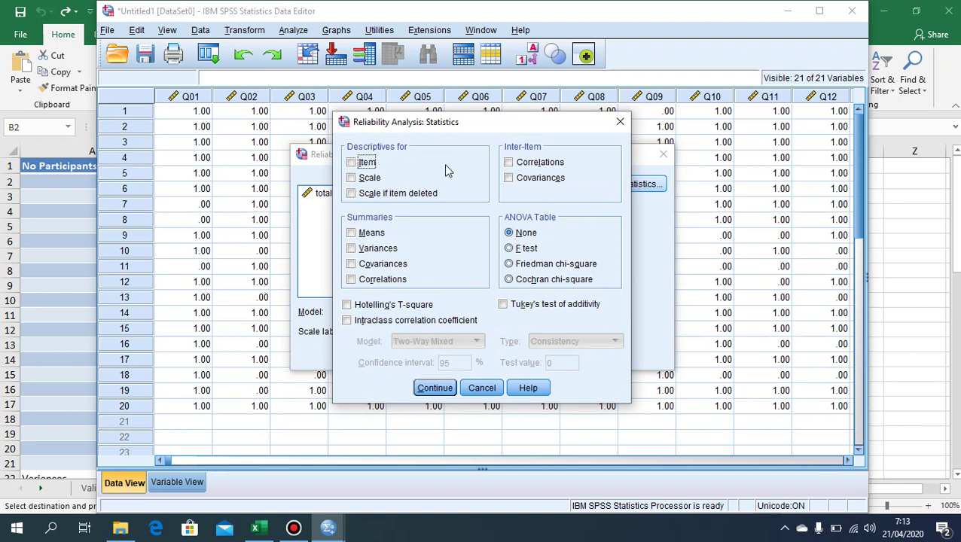
Step: Request Item and Scale descriptives and run the analysis, yielding Cronbach's Alpha .838
{"action": "left_click", "coordinate": [366, 163]}
{"action": "left_click", "coordinate": [359, 184]}
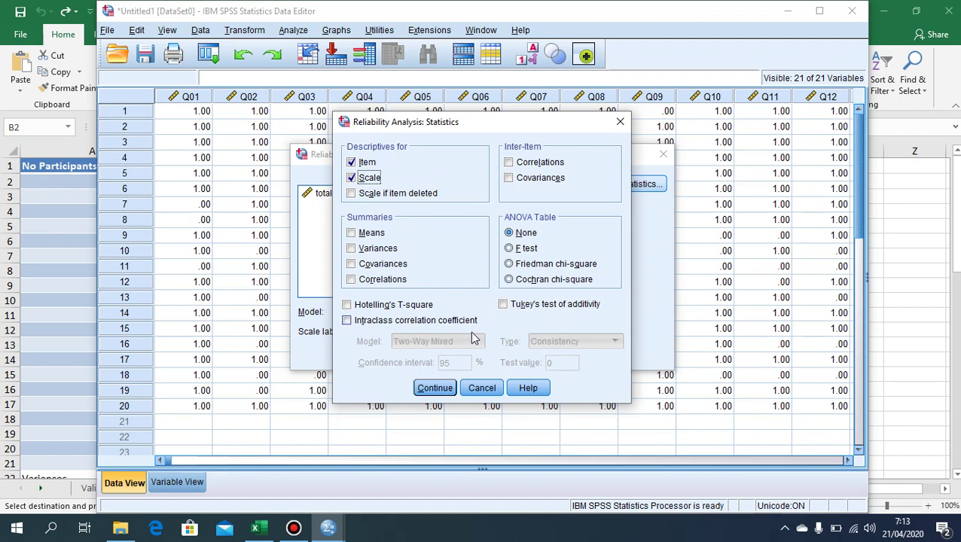
{"action": "left_click", "coordinate": [438, 388]}
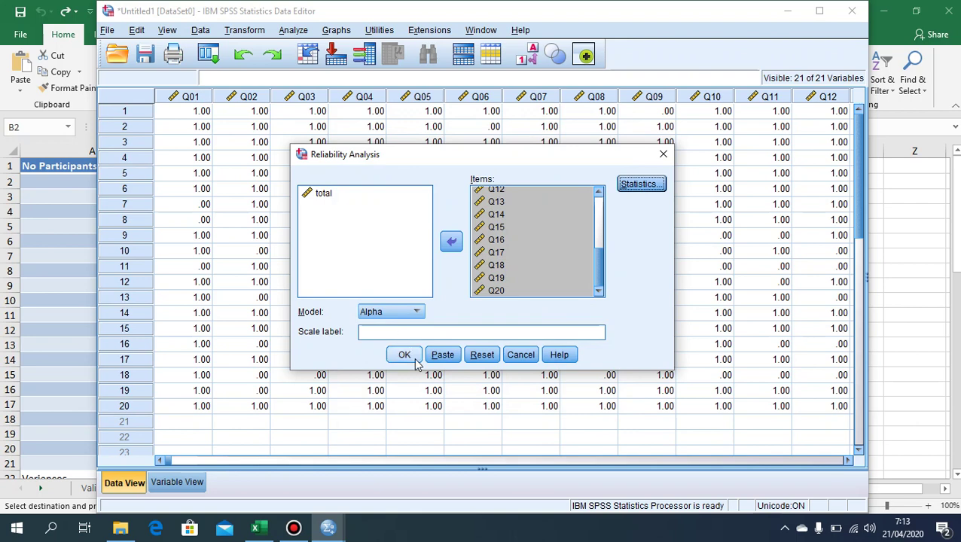
{"action": "left_click", "coordinate": [414, 361]}
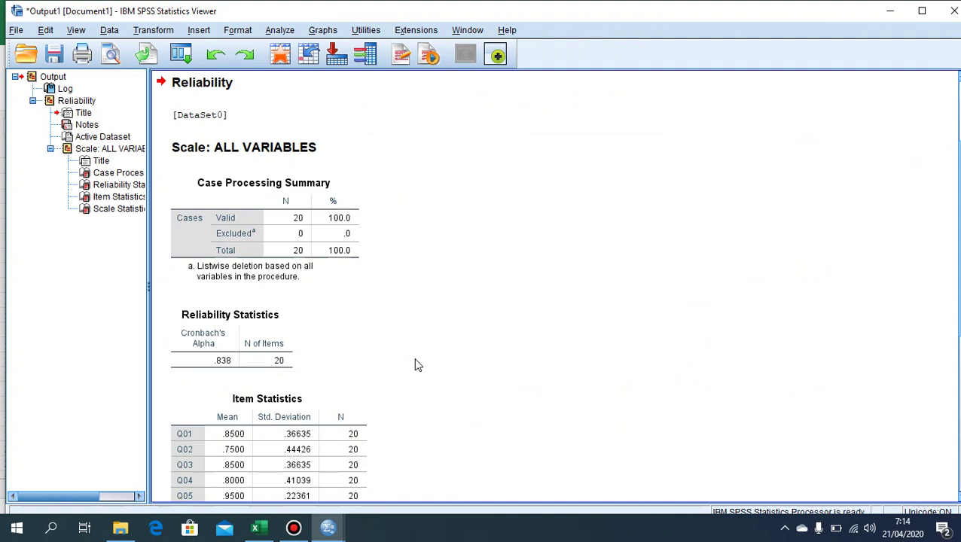
Step: Review the Case Processing Summary and Reliability Statistics tables, then return to the Excel workbook
{"action": "scroll", "coordinate": [416, 364], "scroll_direction": "down", "scroll_amount": 2}
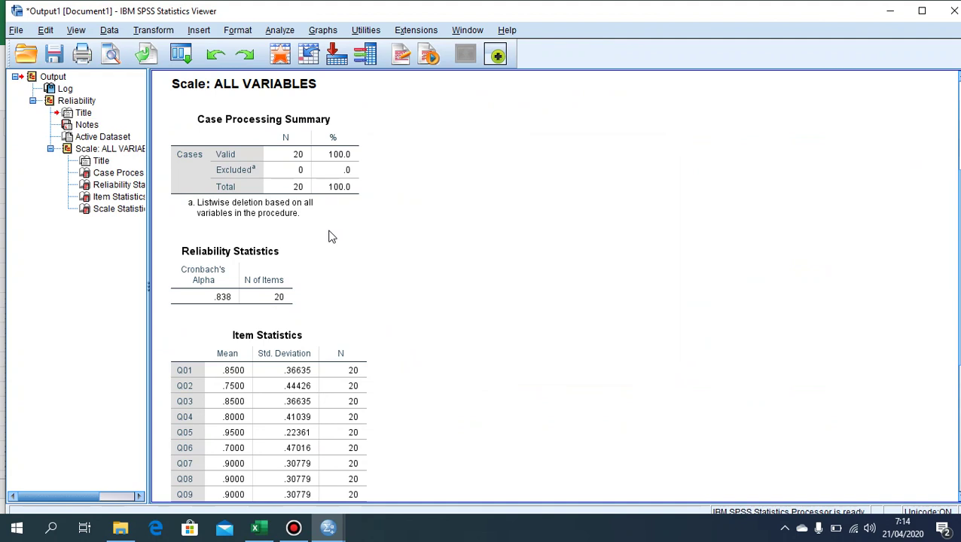
{"action": "left_click", "coordinate": [292, 185]}
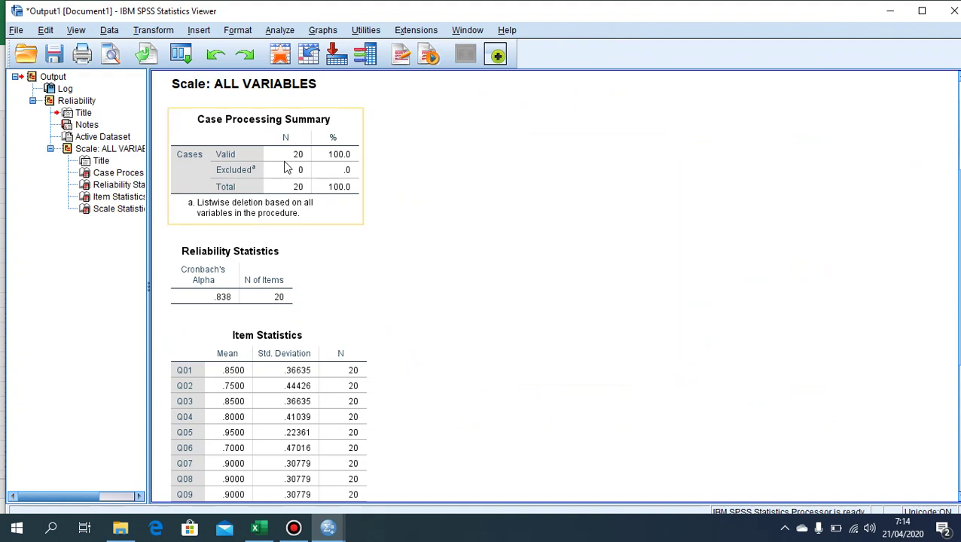
{"action": "left_click", "coordinate": [228, 298]}
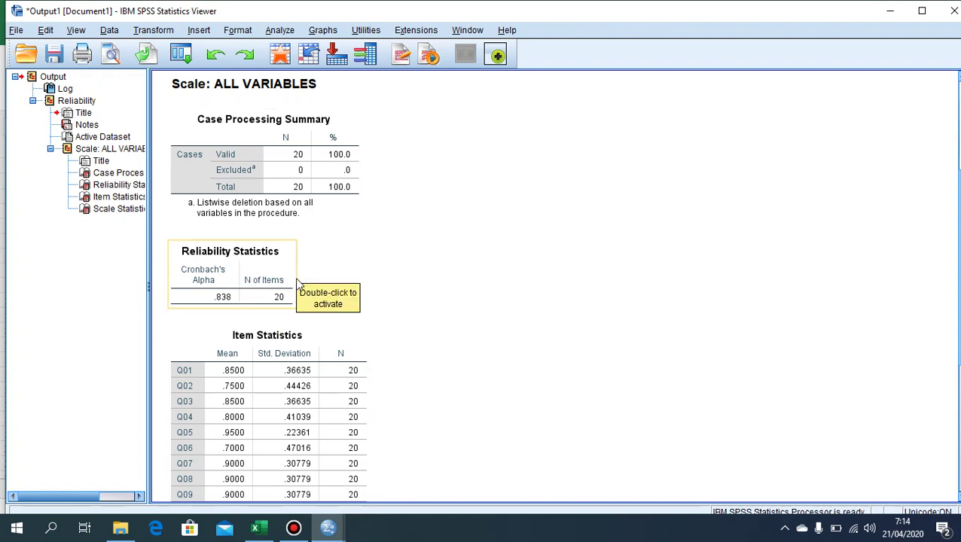
{"action": "scroll", "coordinate": [334, 387], "scroll_direction": "down", "scroll_amount": 2}
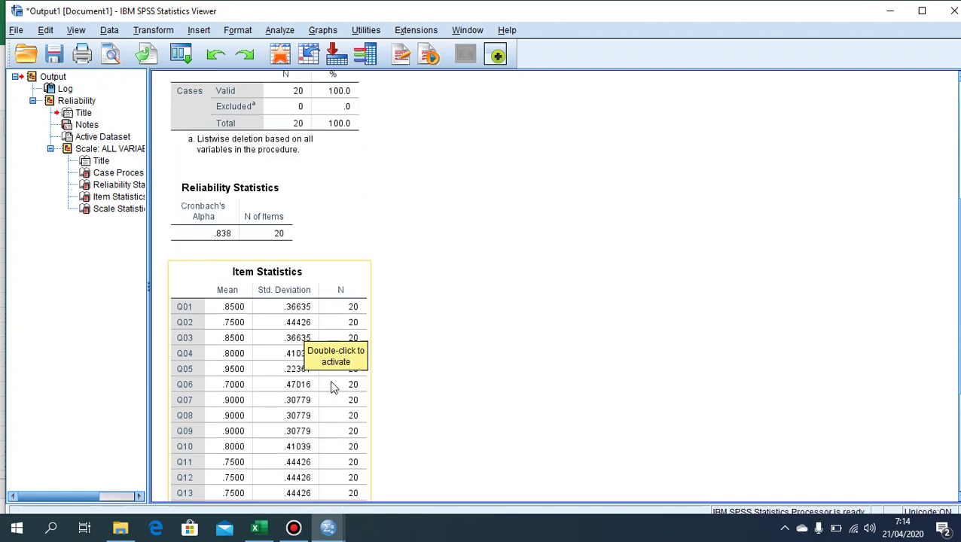
{"action": "scroll", "coordinate": [334, 387], "scroll_direction": "down", "scroll_amount": 4}
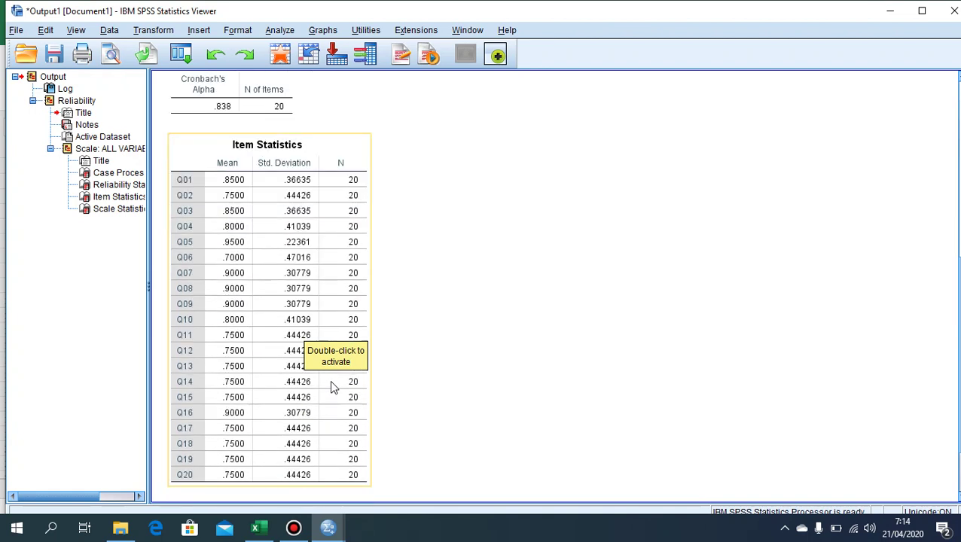
{"action": "scroll", "coordinate": [333, 388], "scroll_direction": "up", "scroll_amount": 4}
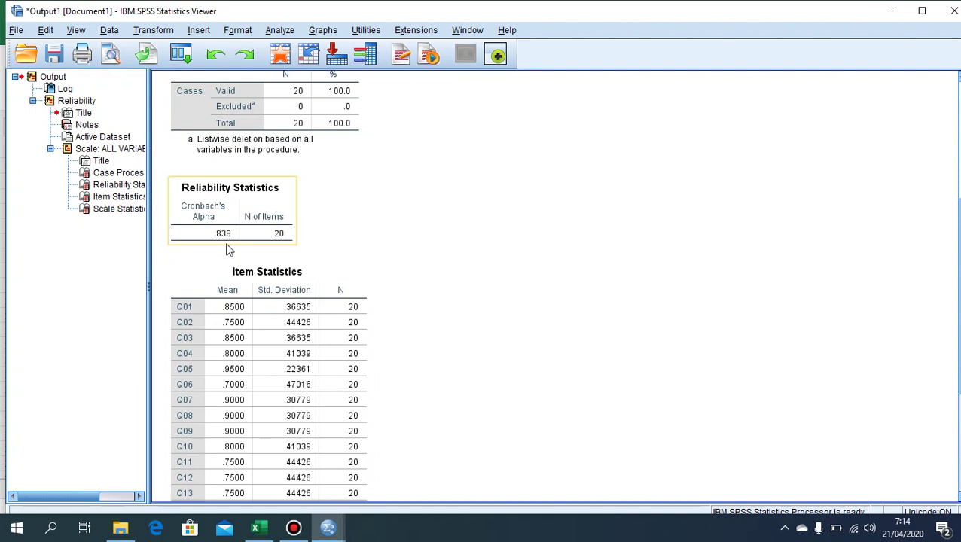
{"action": "left_click", "coordinate": [256, 528]}
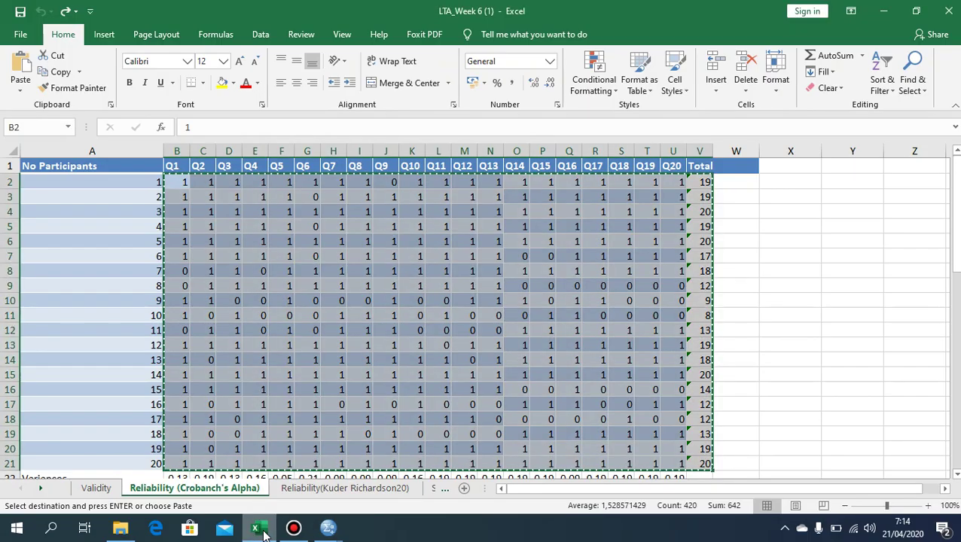
Step: Inspect the manual alpha working, where M41 computes =M40*0,8 giving 0,84
{"action": "scroll", "coordinate": [362, 364], "scroll_direction": "down", "scroll_amount": 9}
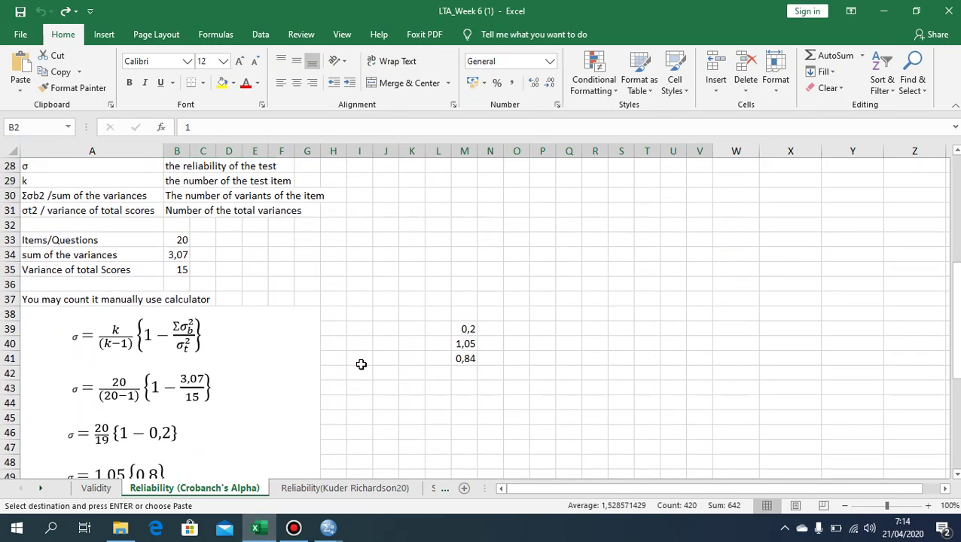
{"action": "scroll", "coordinate": [362, 365], "scroll_direction": "down", "scroll_amount": 4}
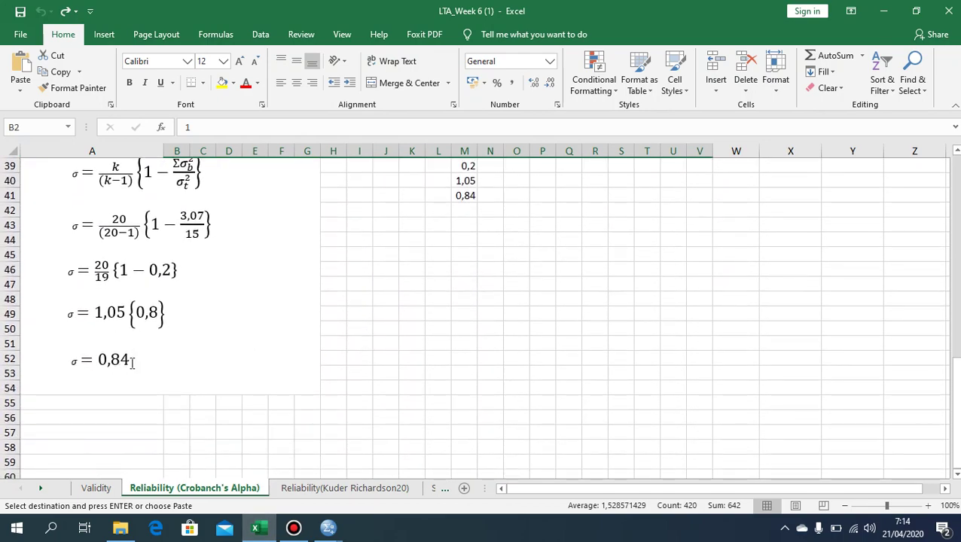
{"action": "left_click", "coordinate": [459, 198]}
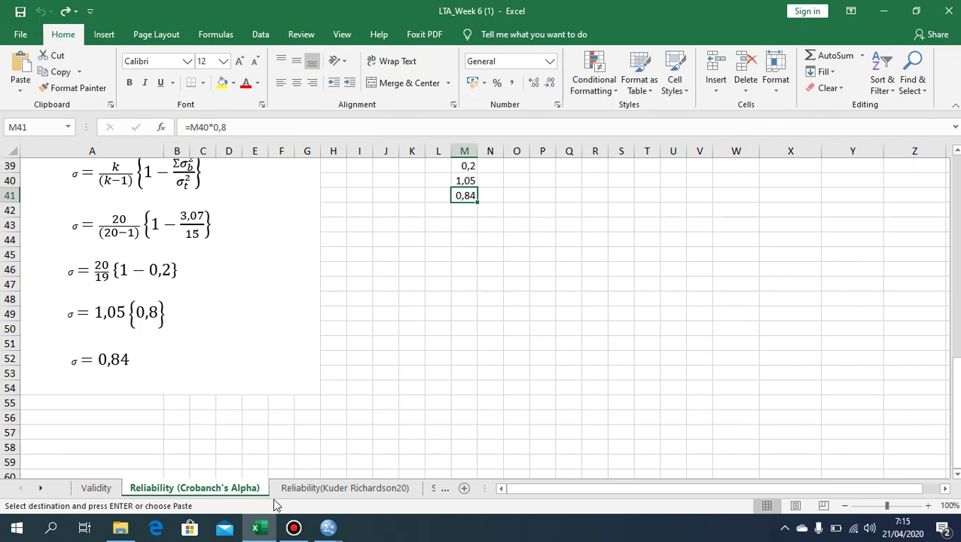
{"action": "left_click", "coordinate": [328, 529]}
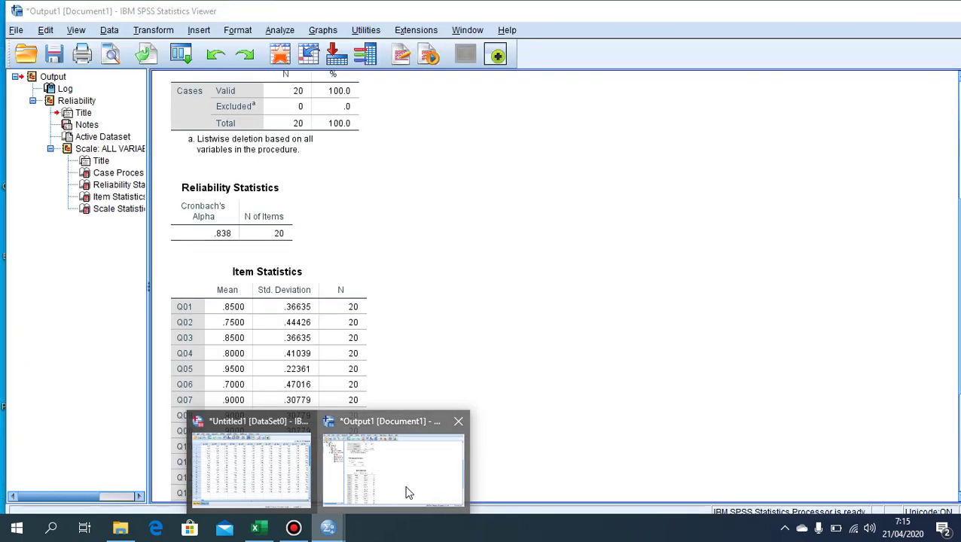
Step: Bring the SPSS Output1 viewer showing Cronbach's Alpha .838 back in front
{"action": "left_click", "coordinate": [405, 491]}
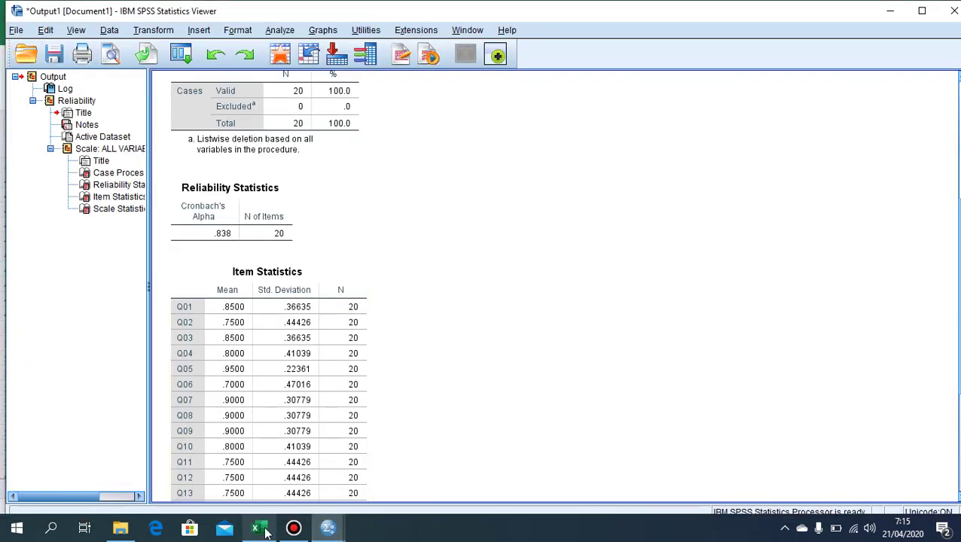
{"action": "mouse_move", "coordinate": [265, 532]}
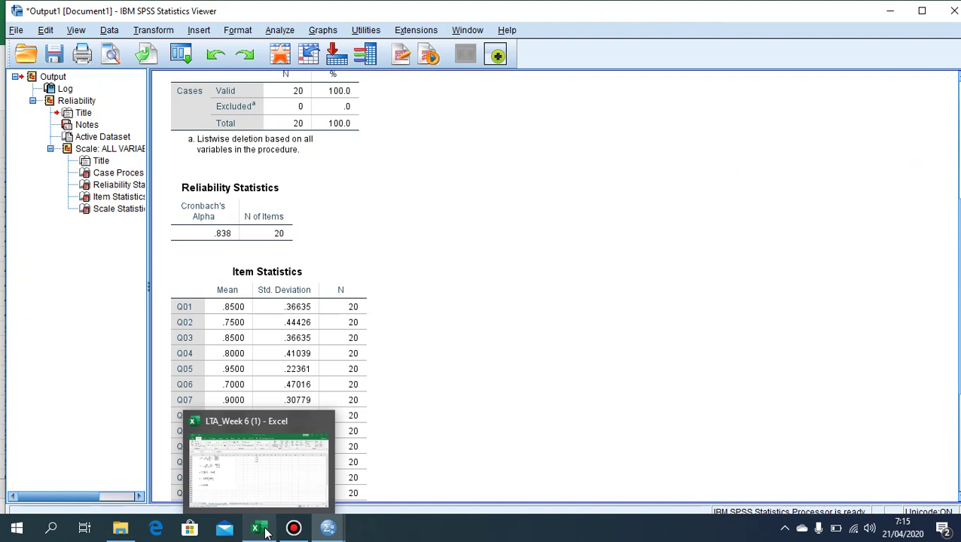
{"action": "left_click", "coordinate": [294, 527]}
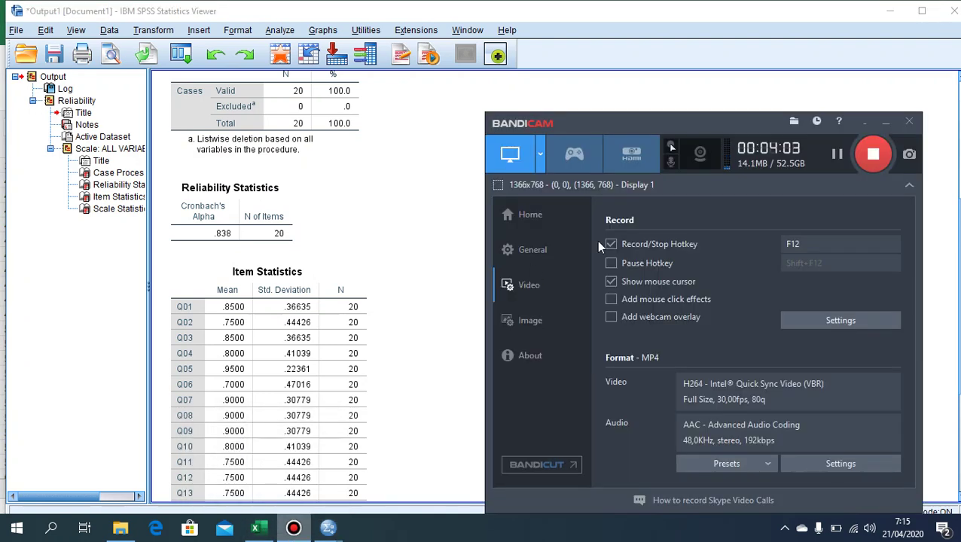